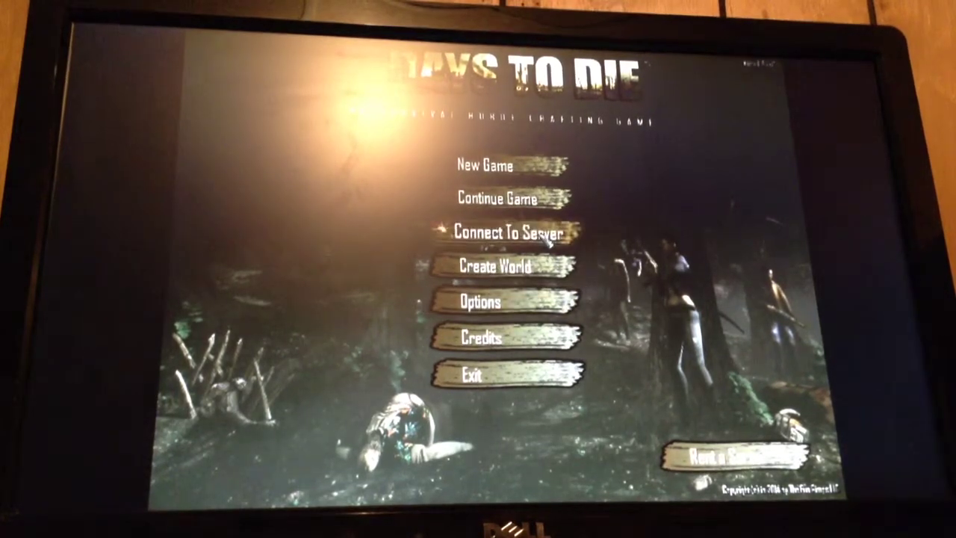
Open the multiplayer server list and select a server entry from the refreshed list
click(549, 237)
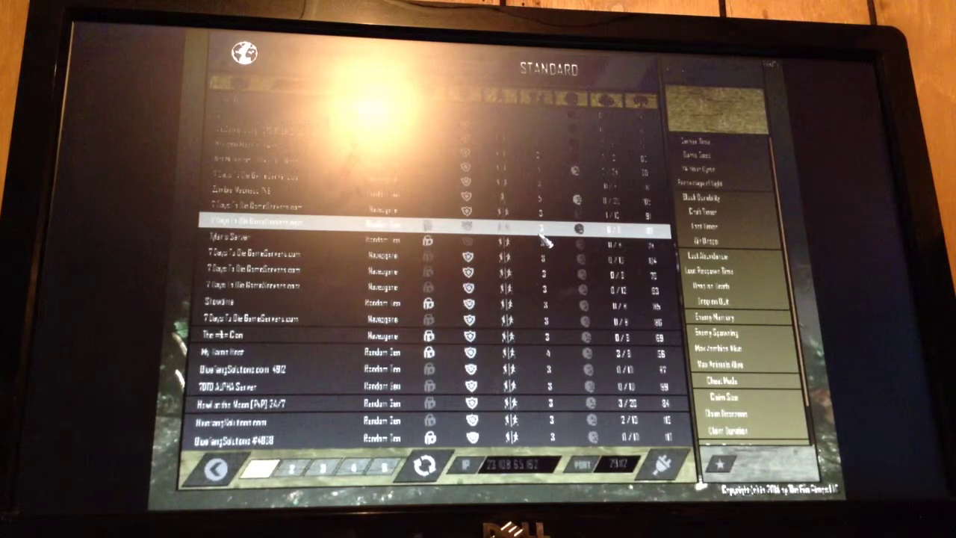
click(523, 318)
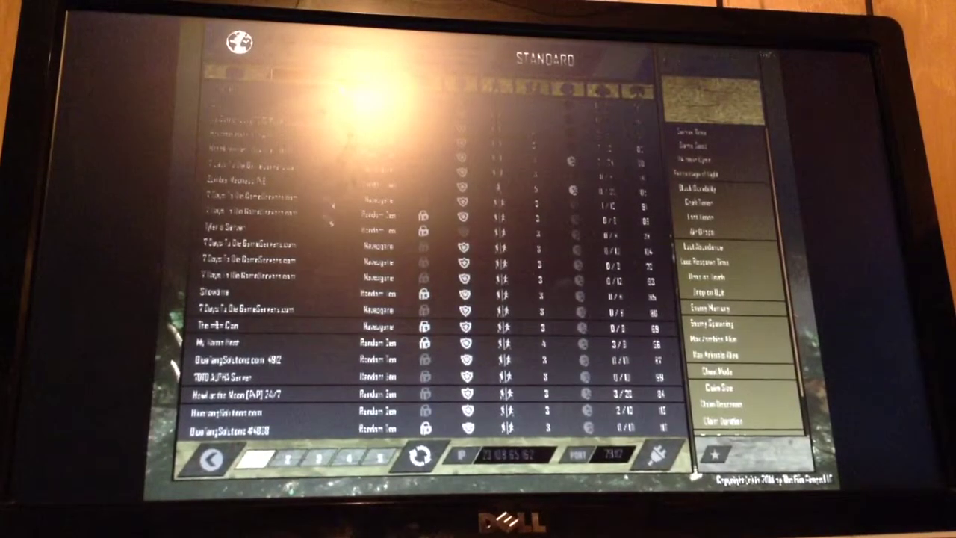
click(320, 230)
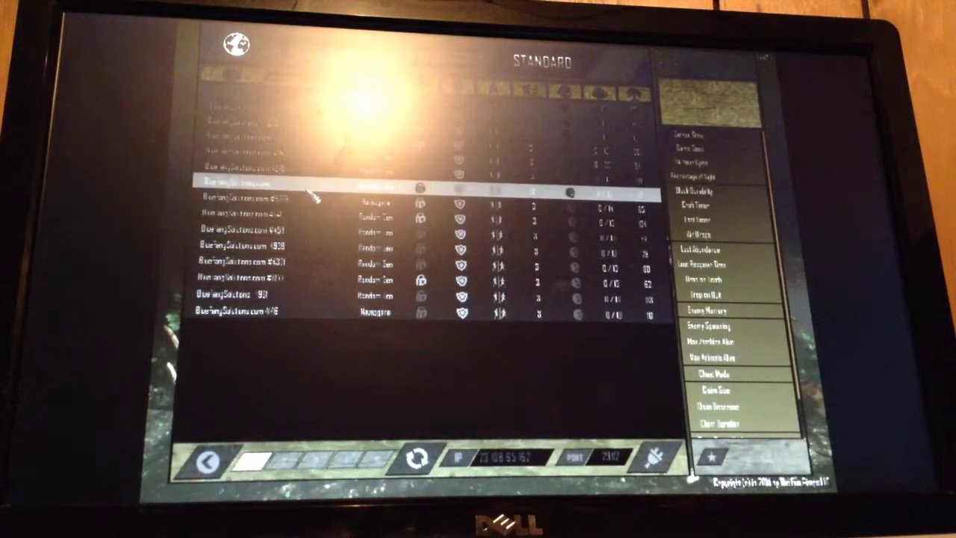
View the chosen server's settings and join it, hitting the Alpha 11.5 vs 11.4 mismatch
click(581, 191)
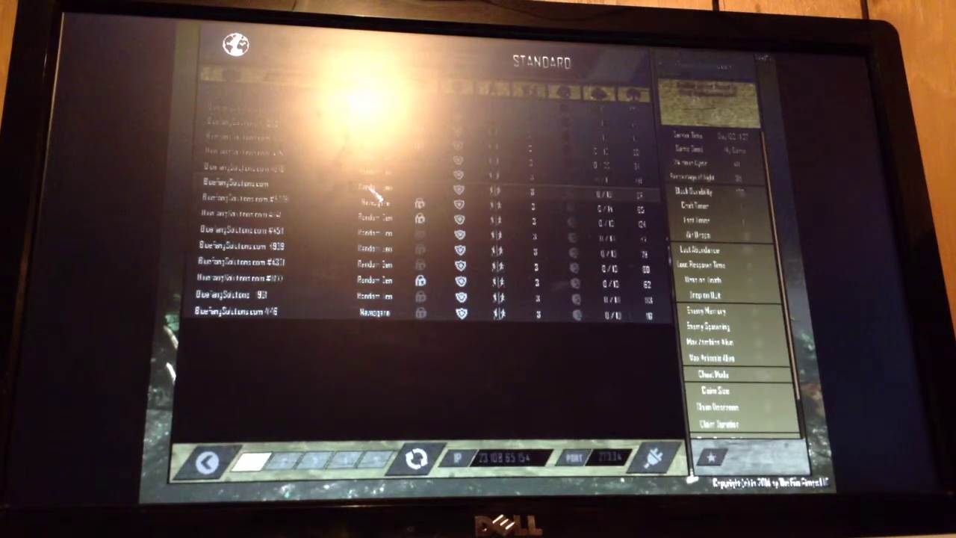
double_click(374, 193)
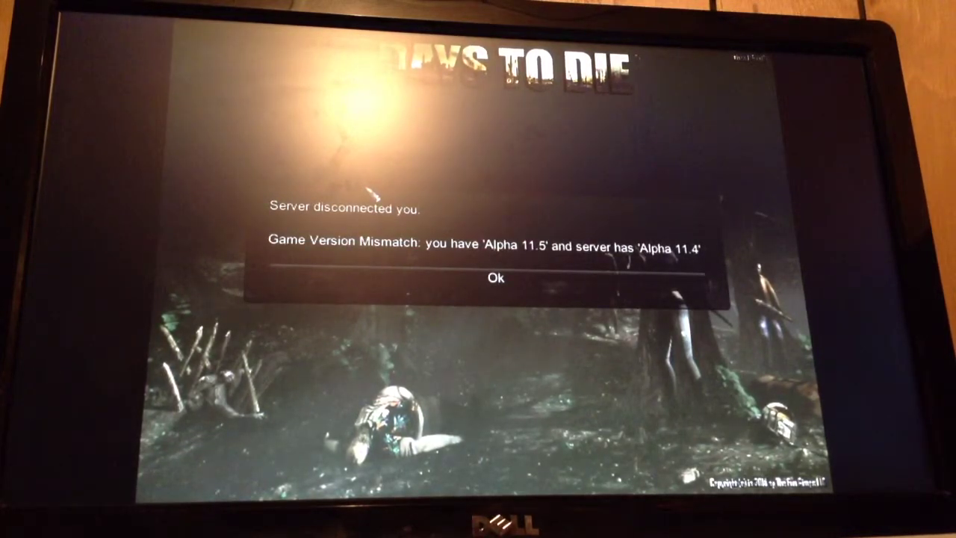
Dismiss the version-mismatch disconnect message and reopen the multiplayer server list
click(464, 281)
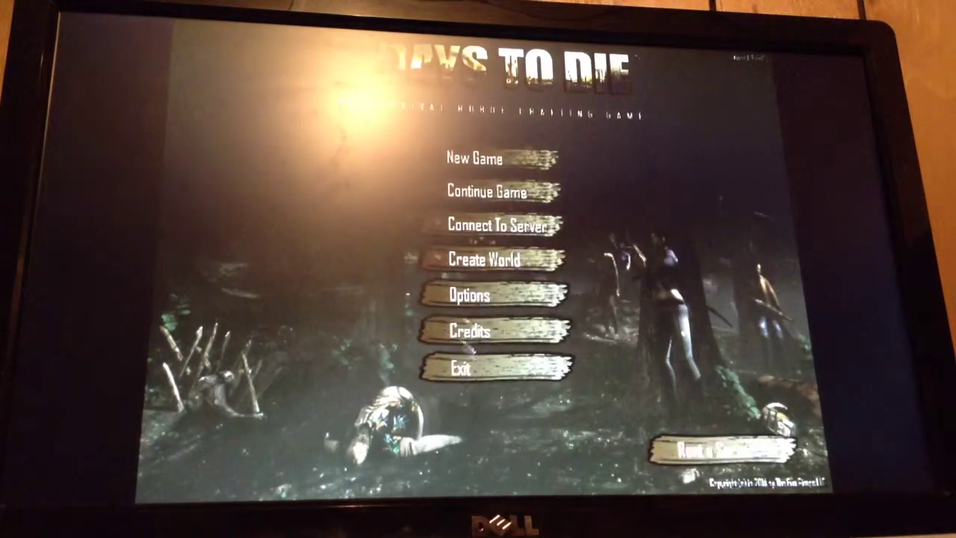
click(436, 224)
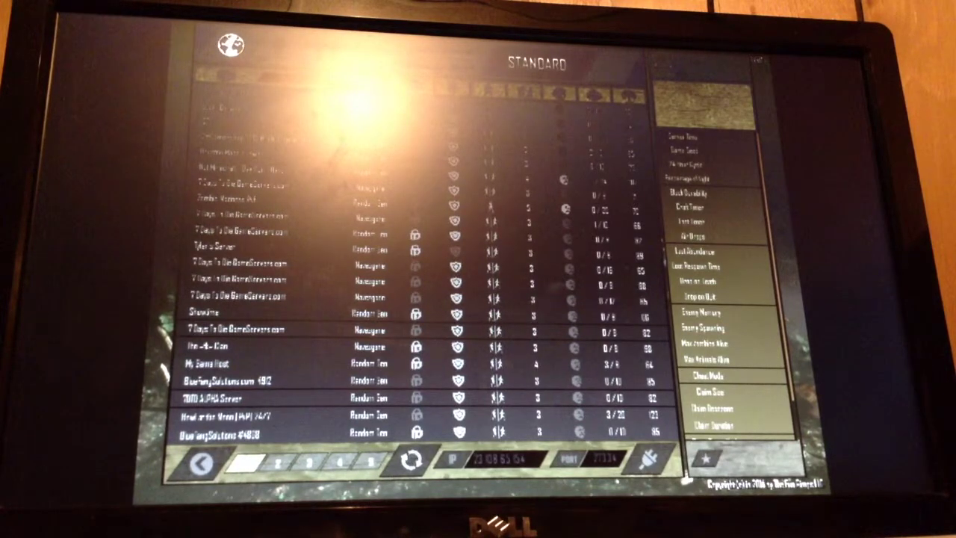
Join the 'Not Minecraft - Day Run - Hard' server and enter its loaded world
double_click(282, 217)
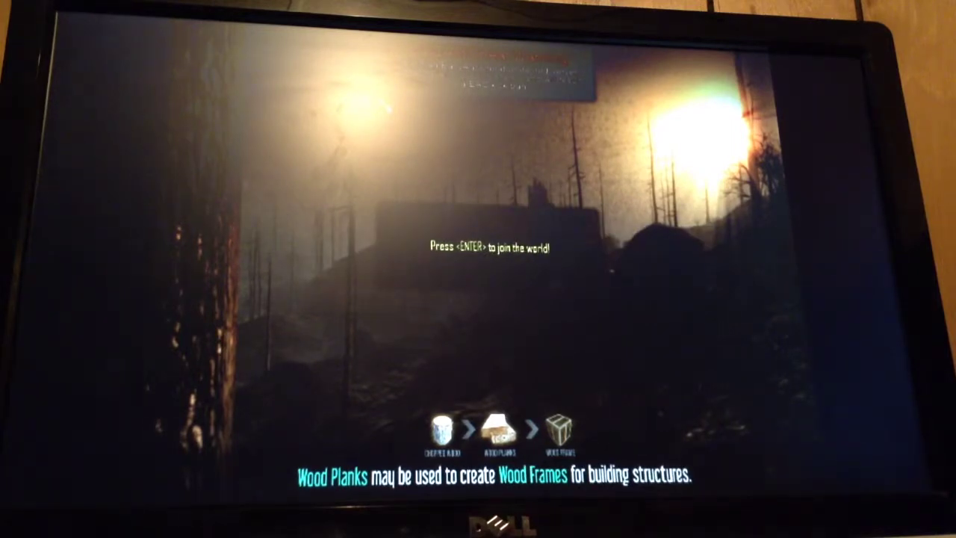
key(Return)
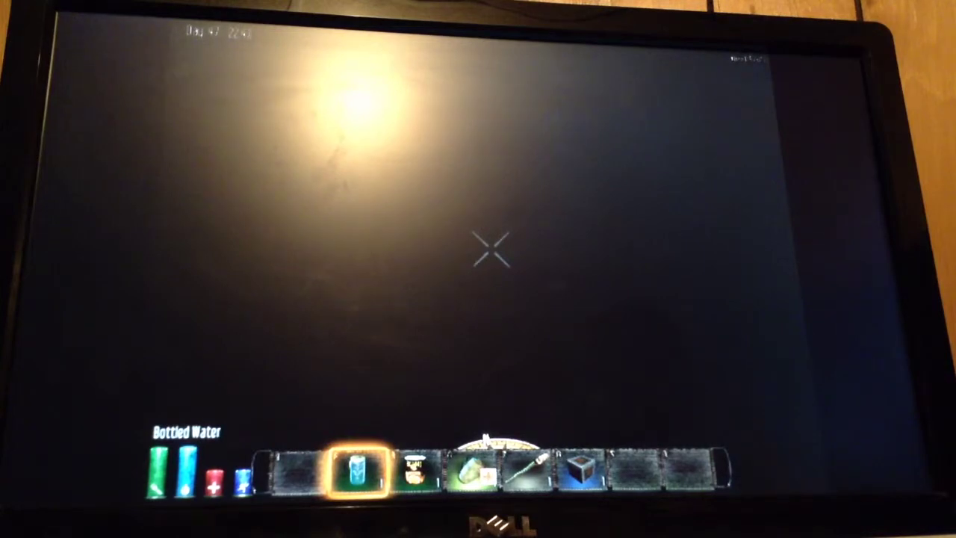
Open the inventory to swap the bottled water for a lit torch
key(Tab)
key(Tab)
scroll(491, 249, down, 4)
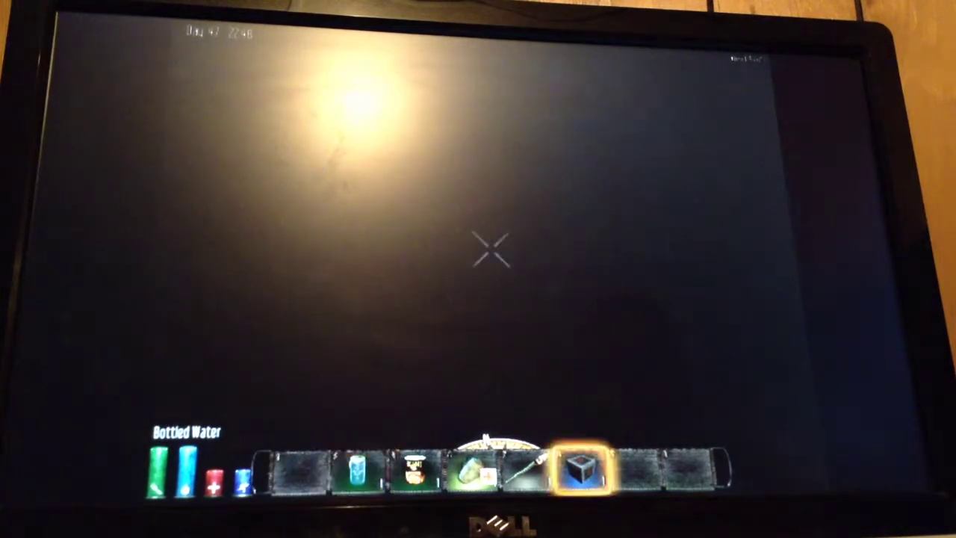
scroll(491, 249, up, 1)
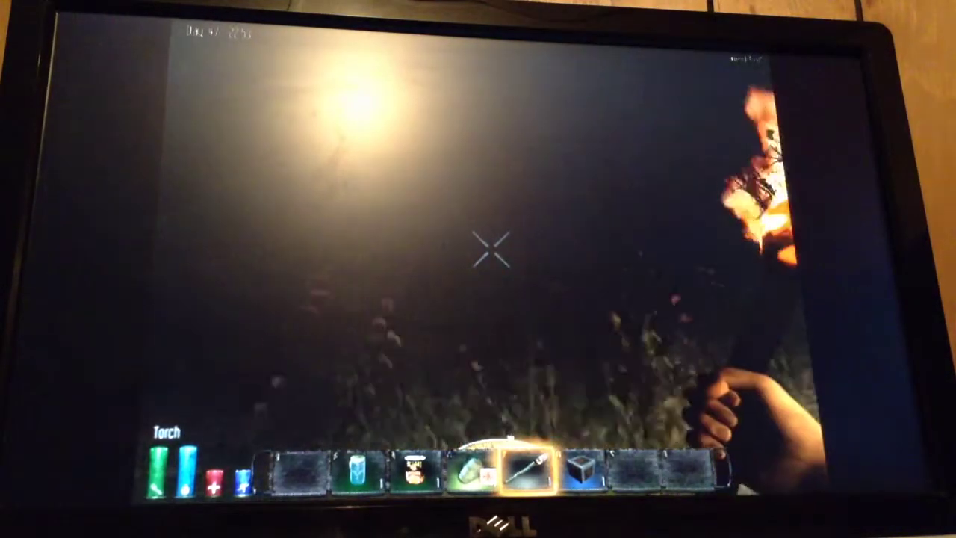
Stow the torch, review armour stats, check friends' positions on the map, then go empty-handed
key(1)
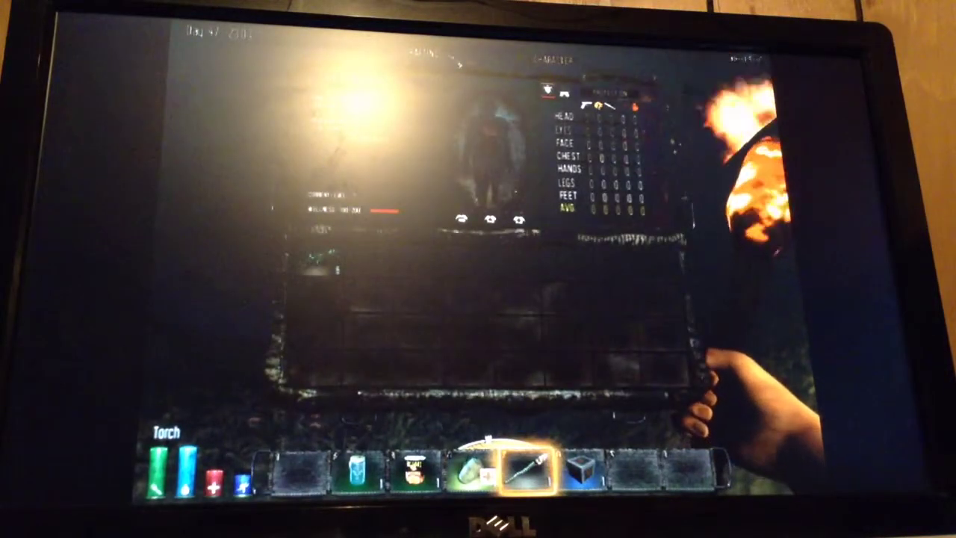
key(Tab)
key(m)
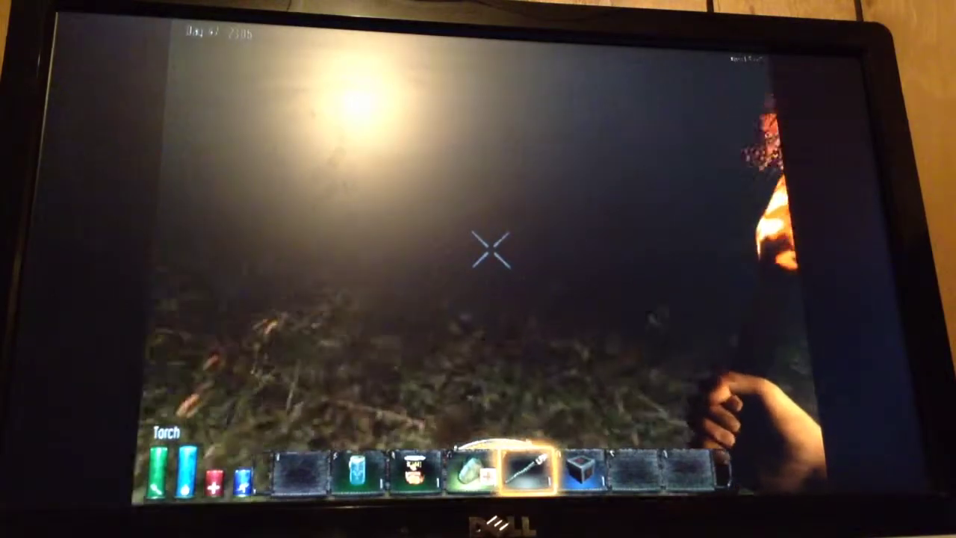
key(1)
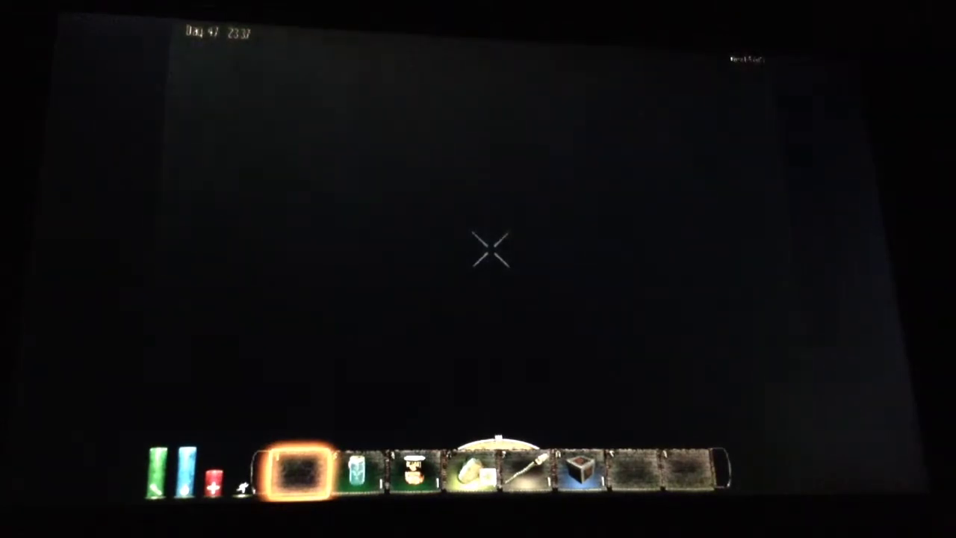
Take out the lit torch and swing it at what's ahead
key(6)
key(5)
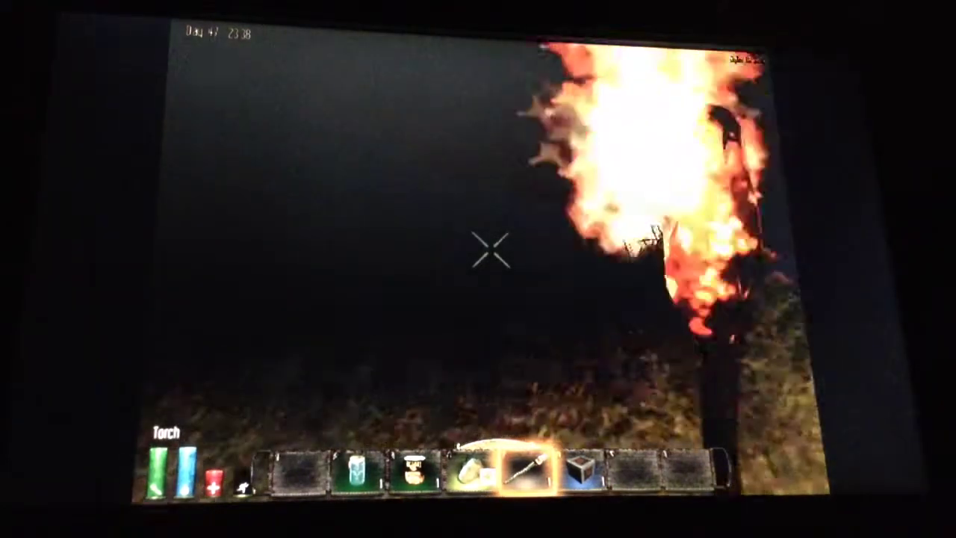
click(490, 249)
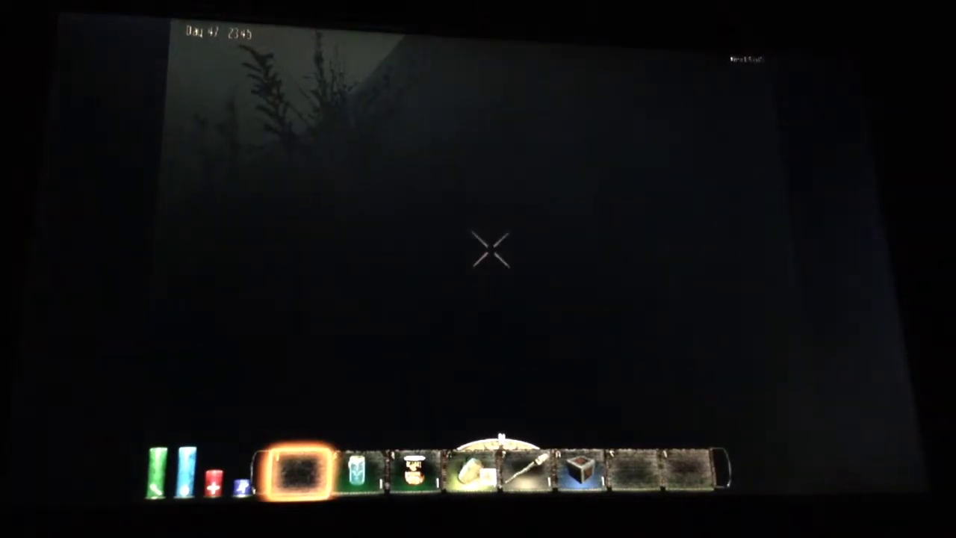
key(Tab)
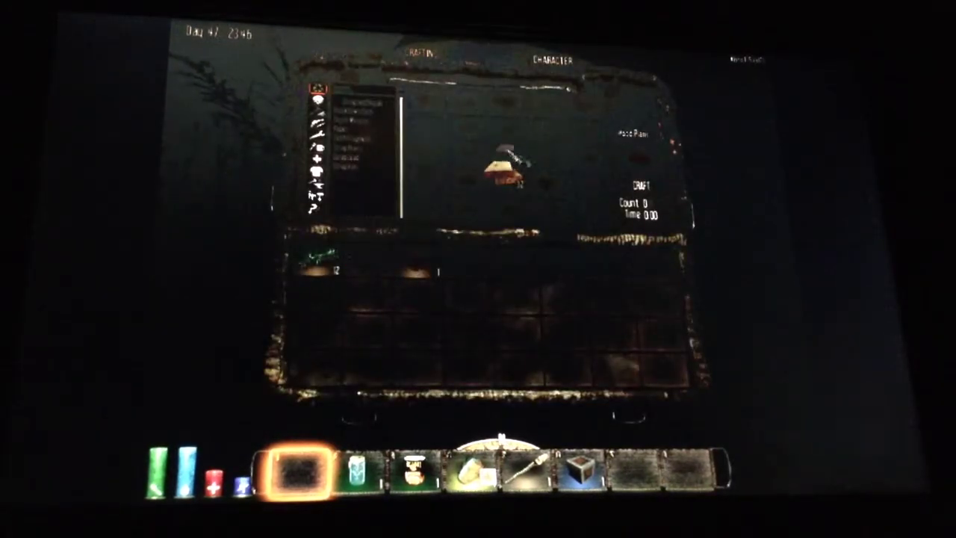
Queue another batch of the wooden item and collect the finished stack into the backpack
click(519, 160)
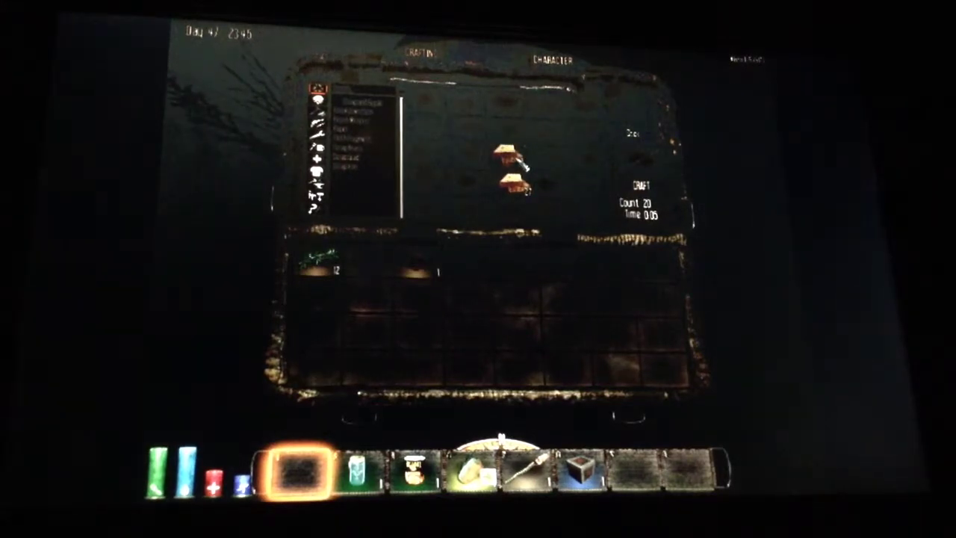
click(514, 183)
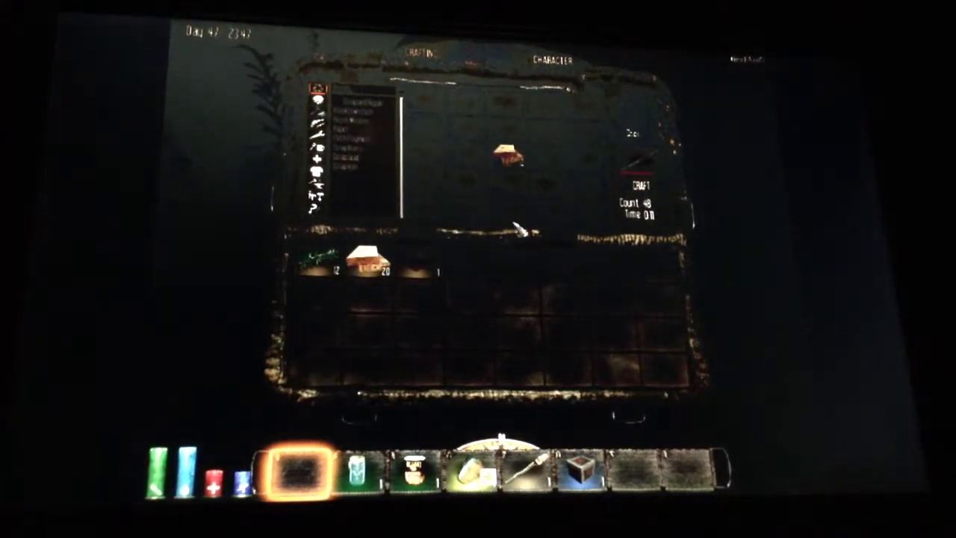
scroll(520, 168, up, 8)
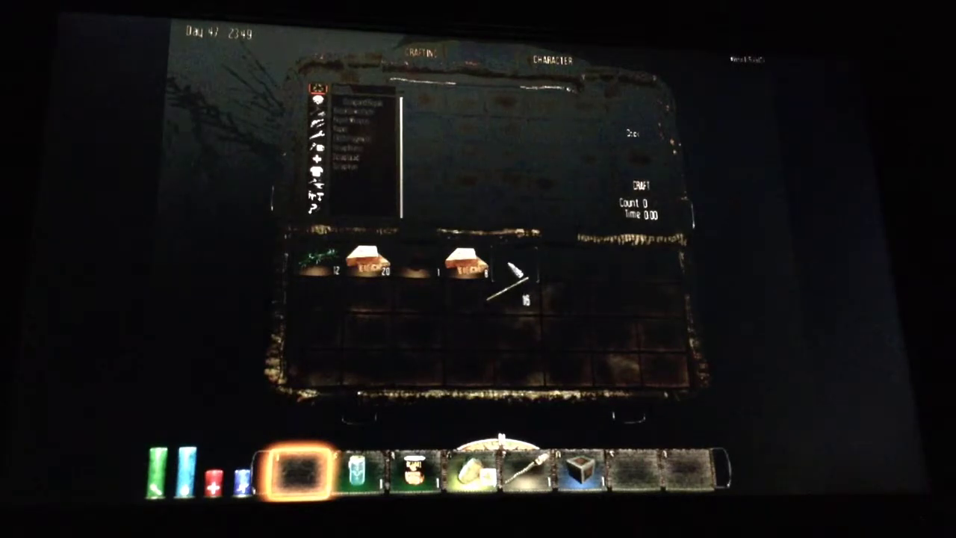
Merge the 8-item stack of crafted pieces into the 20-item stack
click(515, 280)
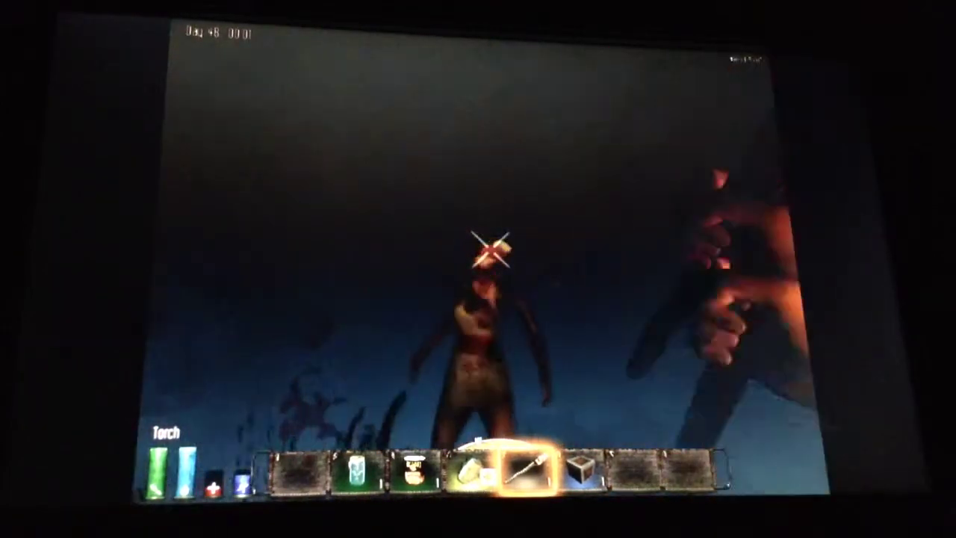
click(490, 249)
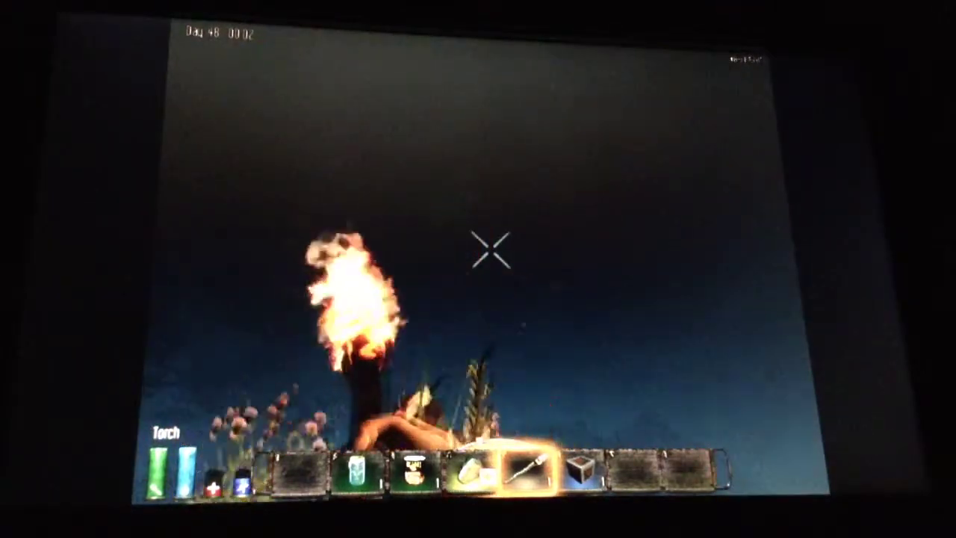
Strike the zombie ahead with the torch, then search it
key(e)
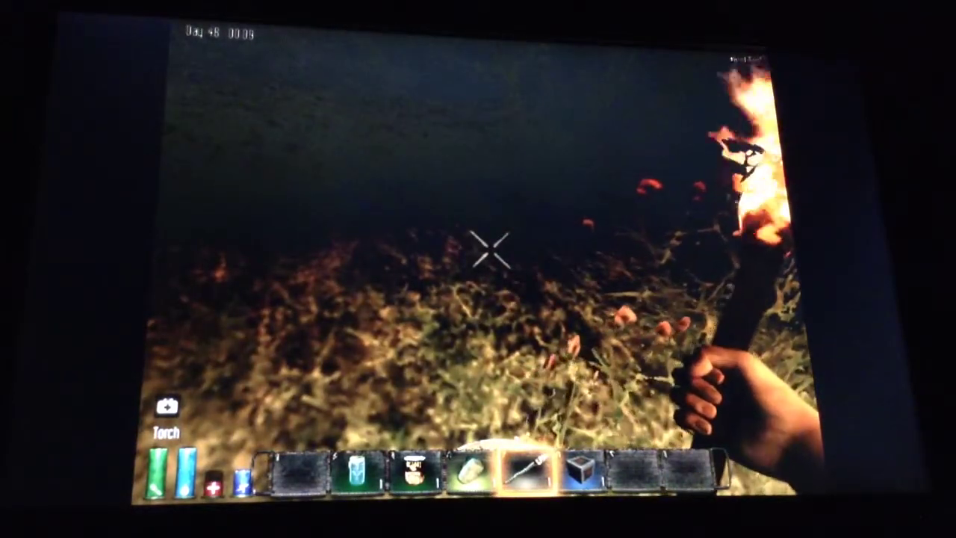
key(Tab)
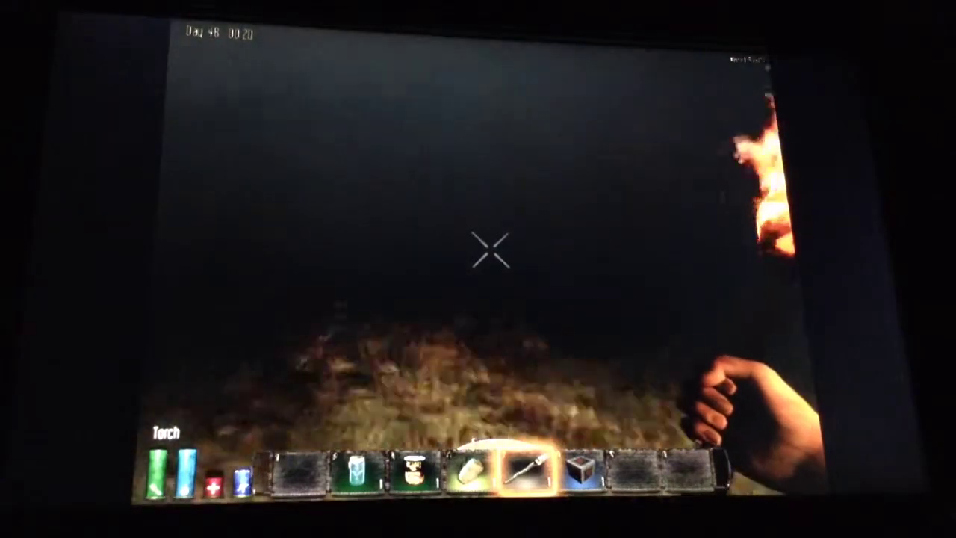
Swing the torch ahead while gathering more supplies
click(490, 249)
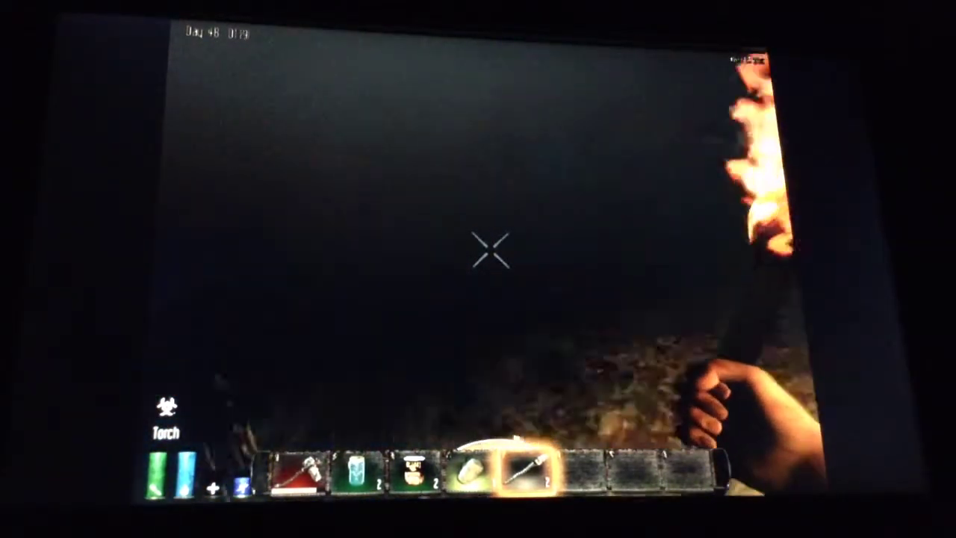
Put the torch away by switching to hotbar slot 2
key(2)
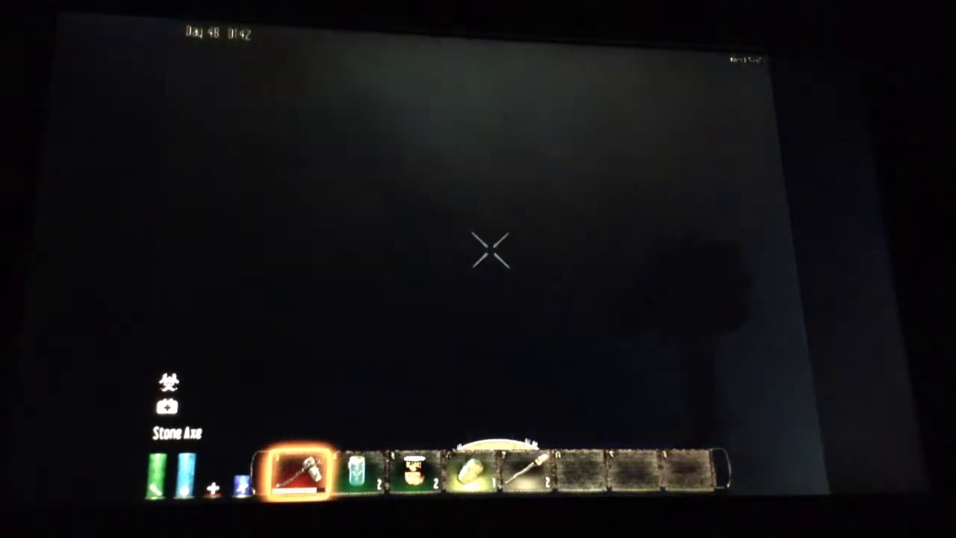
scroll(489, 250, up, 3)
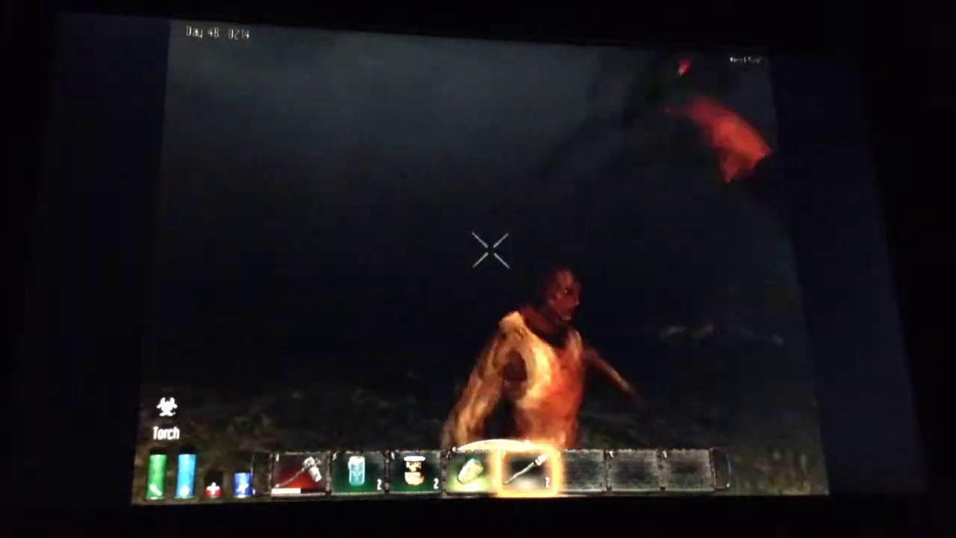
Strike the zombie twice with the torch
click(491, 250)
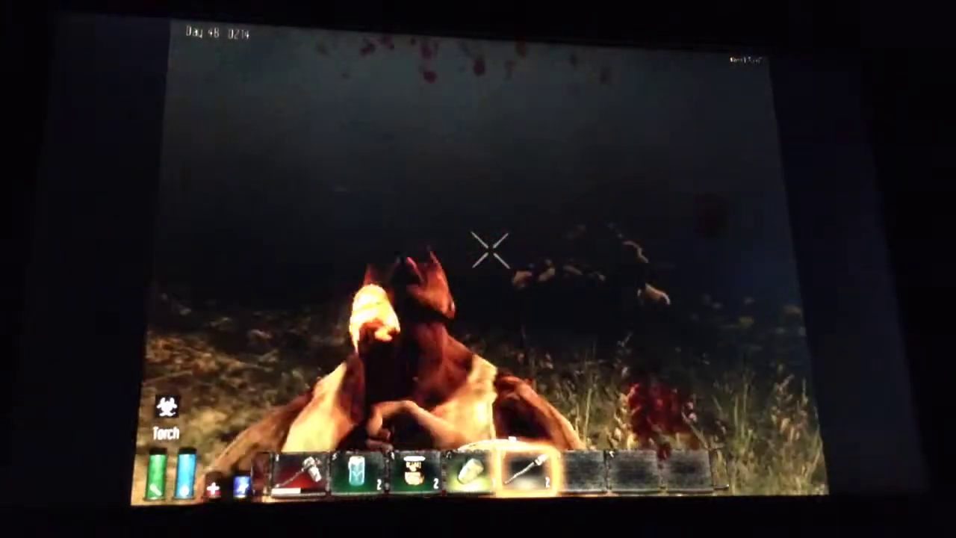
click(491, 251)
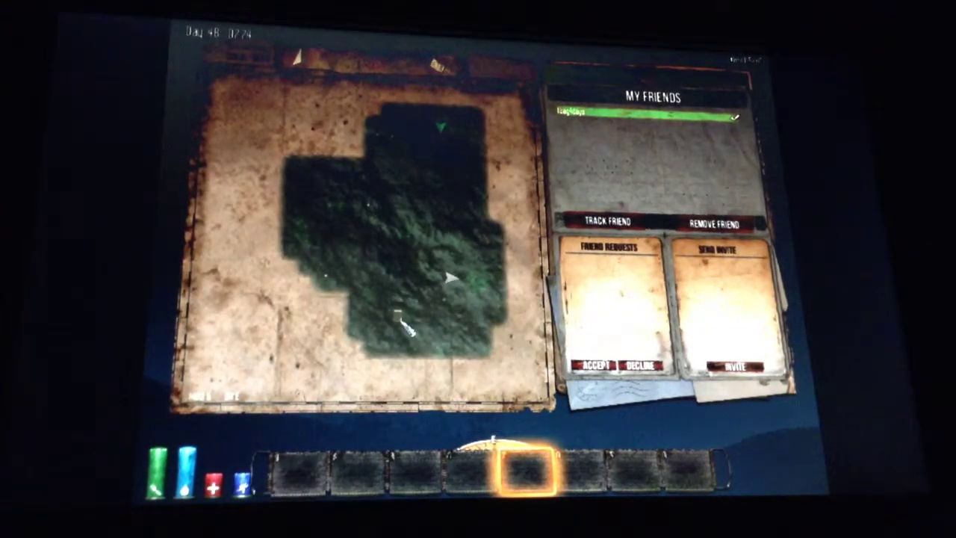
Close the map and My Friends panel to return to the night scene
key(m)
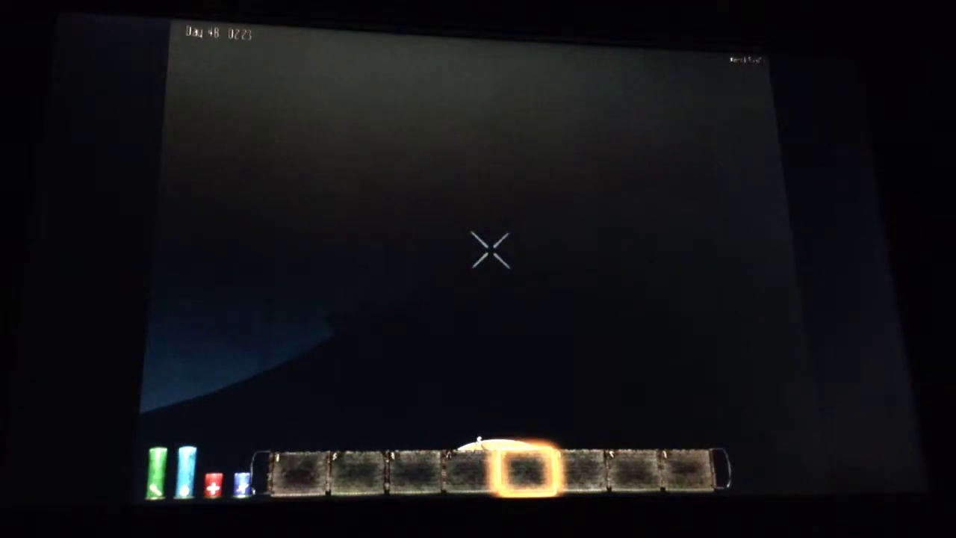
Bring up the map with the friends list
key(m)
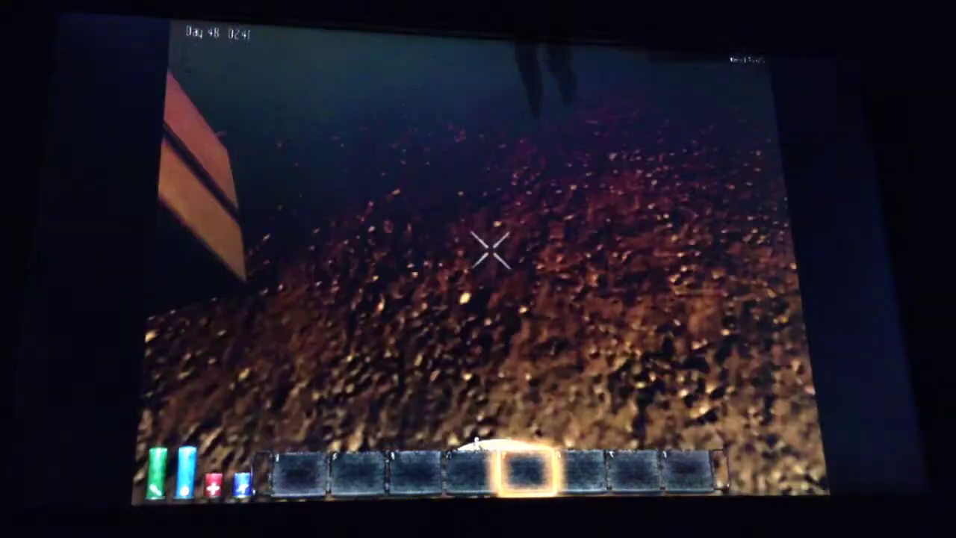
Open the inventory and crafting window
key(Tab)
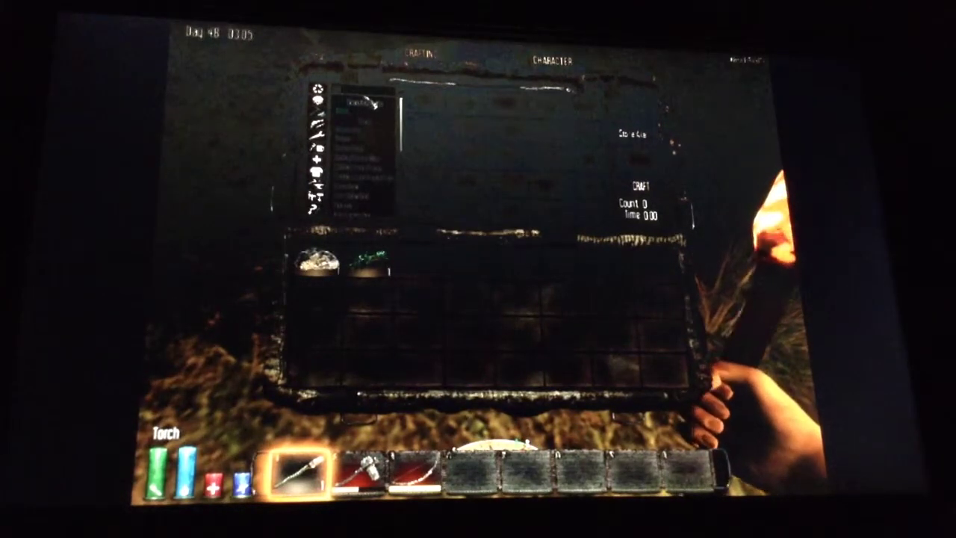
Close the crafting window and resume playing
key(Tab)
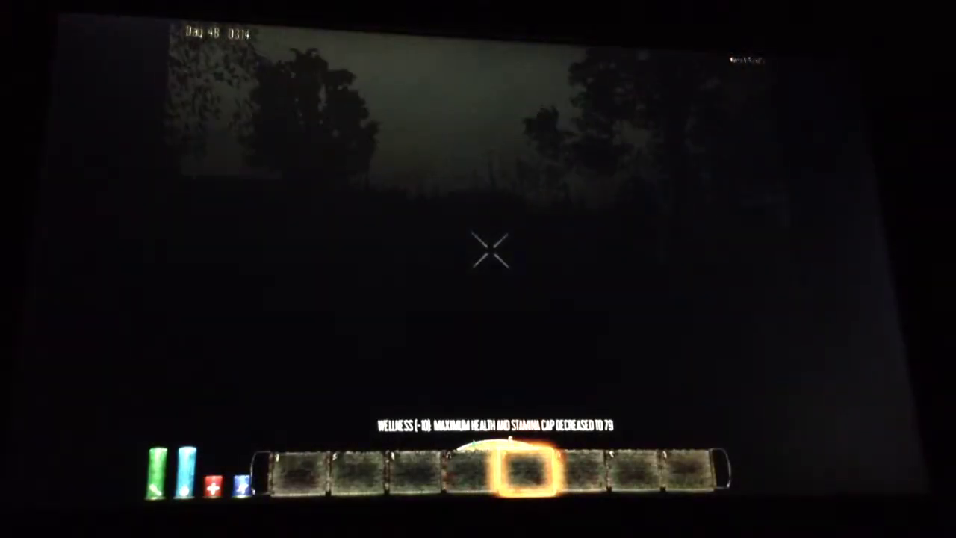
Minimise 7 Days to Die to the desktop, then restore it from the taskbar
key(super)
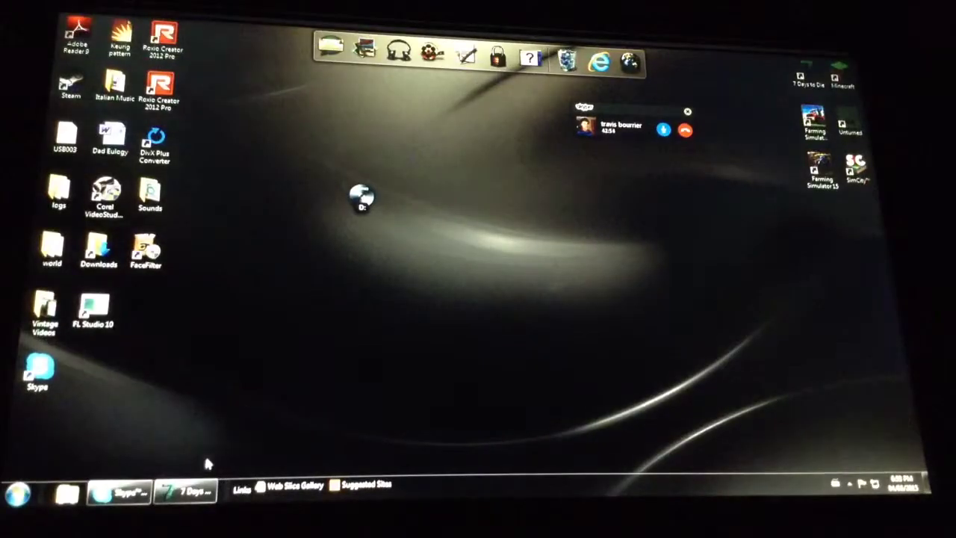
click(198, 491)
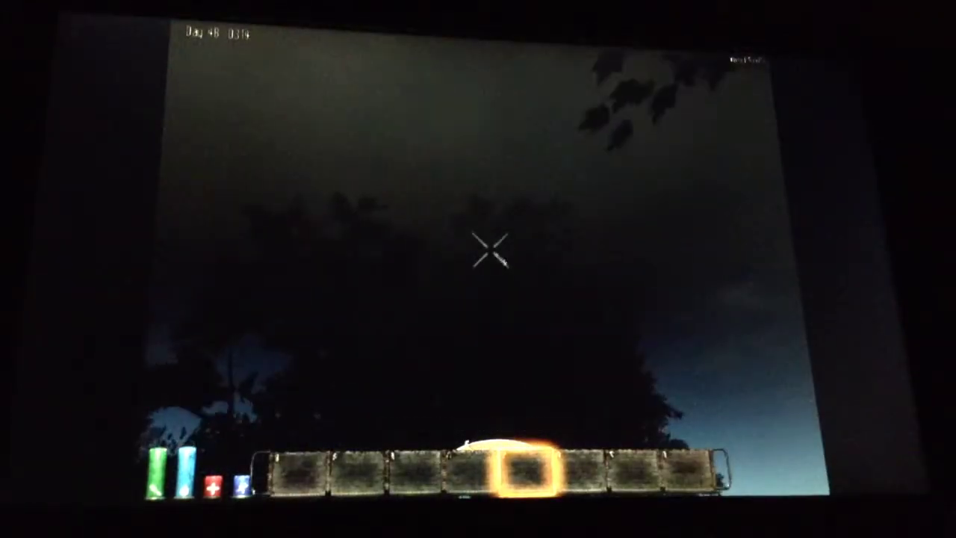